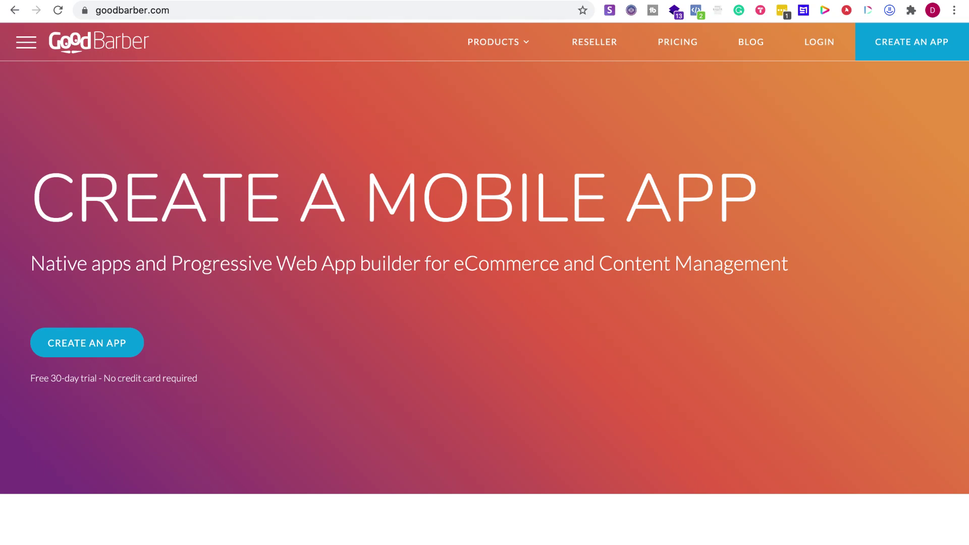
pyautogui.scroll(-3, 554, 190)
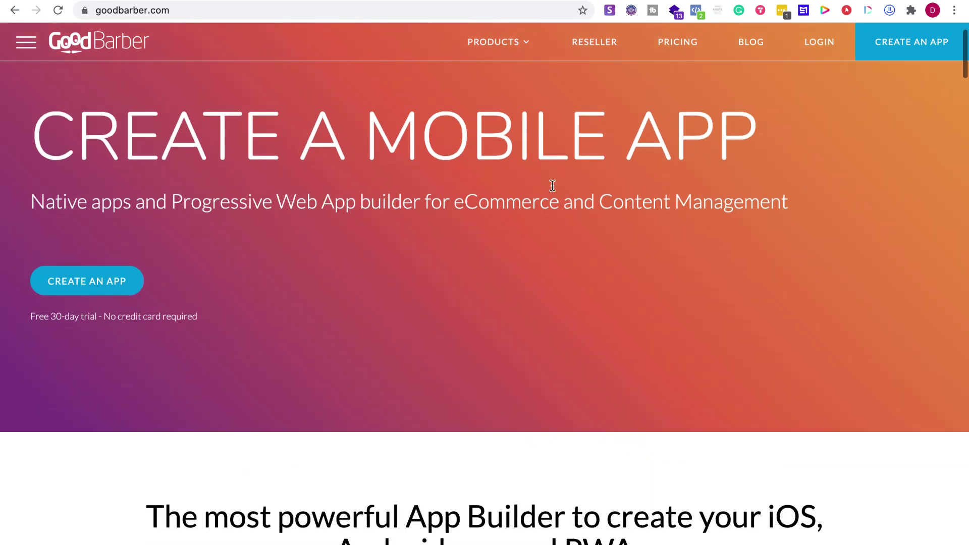
pyautogui.scroll(-3, 553, 189)
pyautogui.scroll(-5, 554, 191)
pyautogui.scroll(-3, 553, 190)
pyautogui.scroll(5, 553, 190)
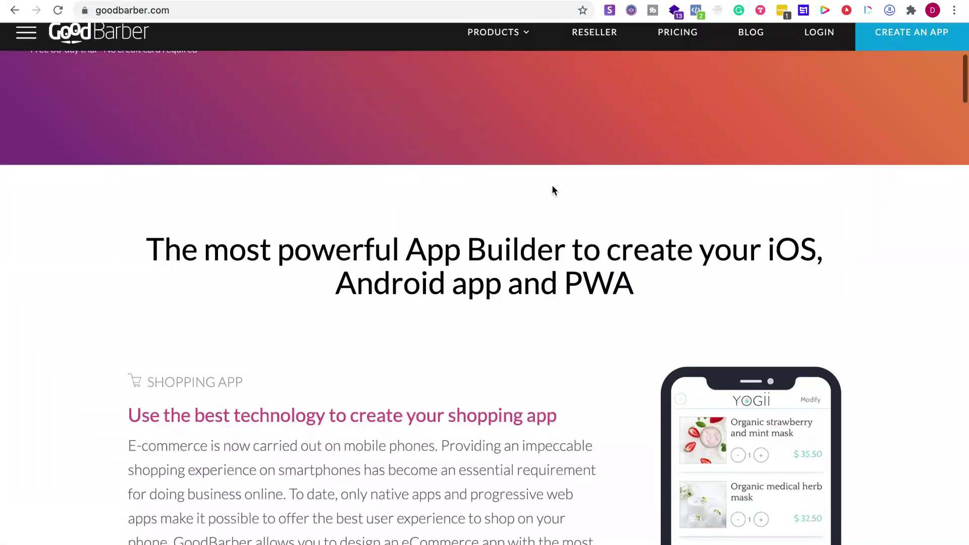
pyautogui.scroll(5, 553, 191)
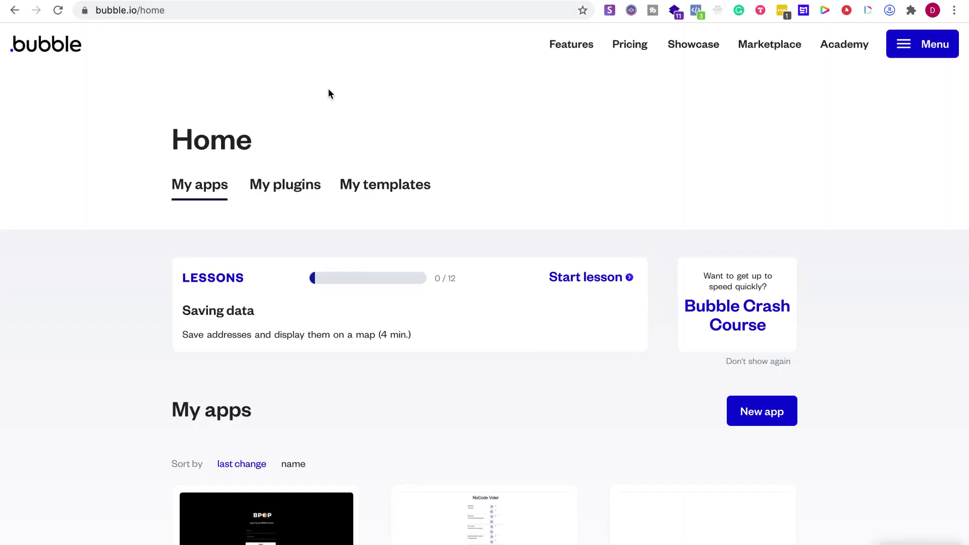
# Switch from the bubble.io dashboard tab to the adalo.com homepage tab.
pyautogui.hotkey('ctrl', 'Tab')
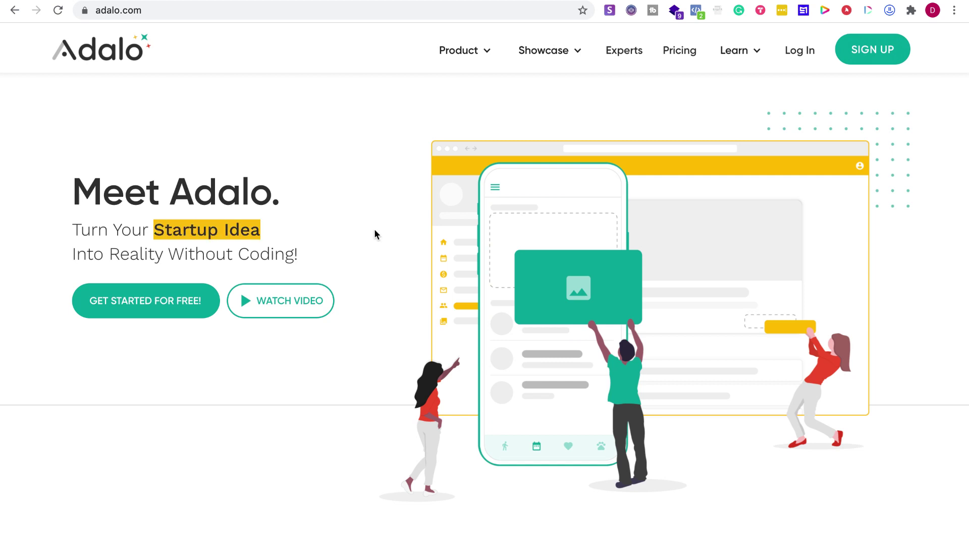
pyautogui.moveTo(550, 50)
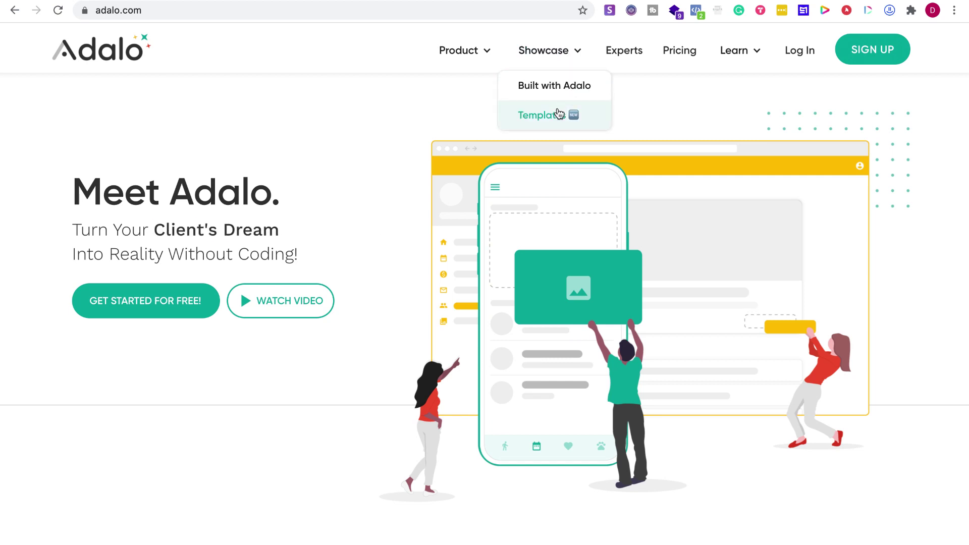
pyautogui.click(538, 115)
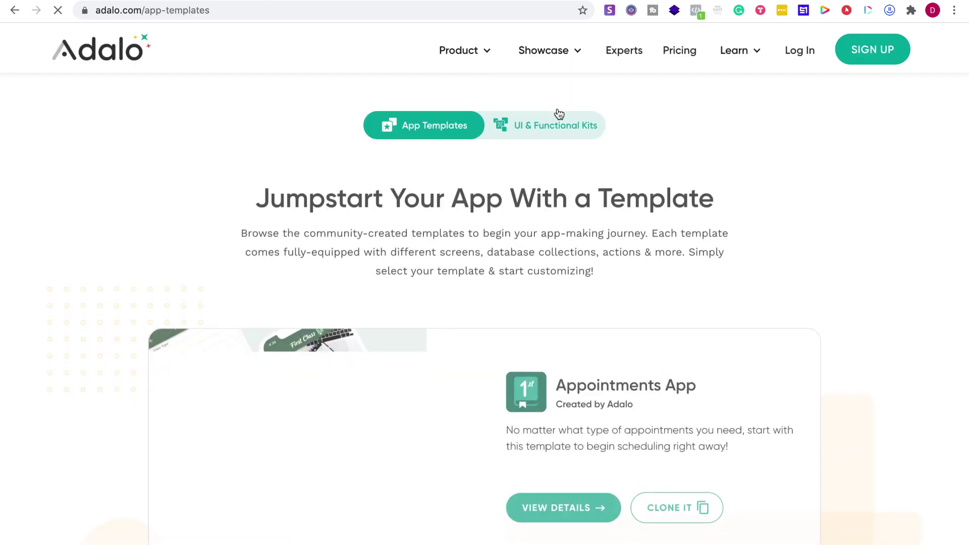
pyautogui.click(14, 10)
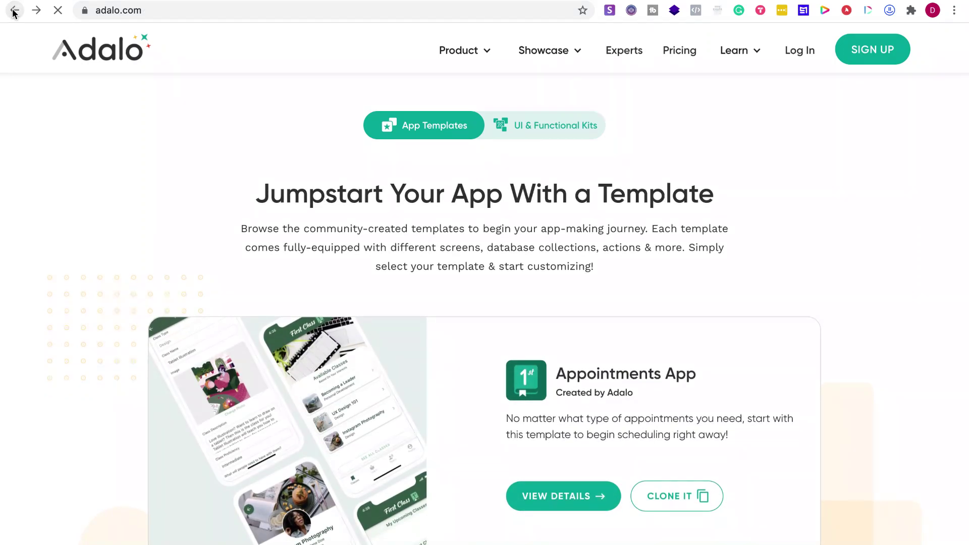
pyautogui.scroll(-5, 421, 213)
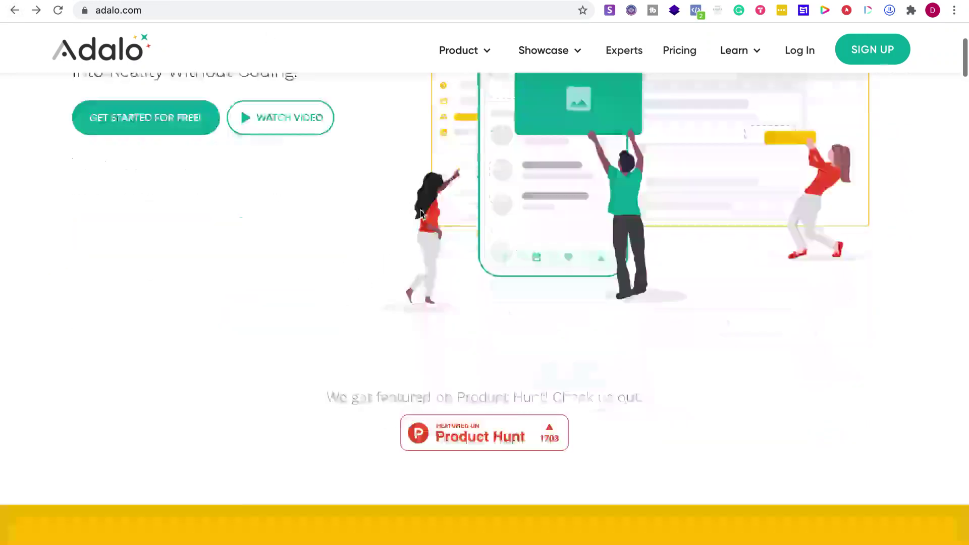
pyautogui.scroll(-3, 420, 213)
pyautogui.scroll(-5, 421, 213)
pyautogui.scroll(-2, 421, 213)
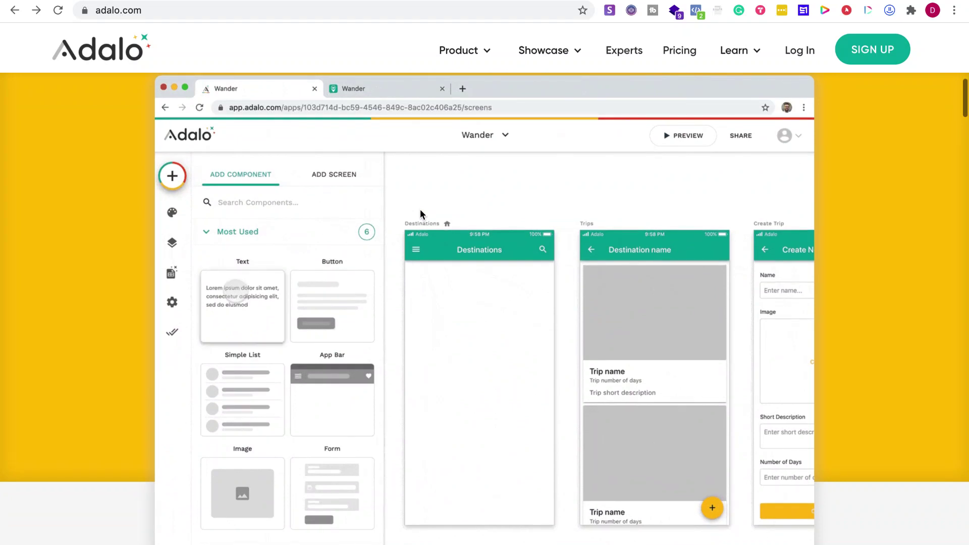
pyautogui.scroll(7, 421, 213)
pyautogui.scroll(-5, 421, 213)
pyautogui.scroll(-2, 421, 213)
pyautogui.scroll(2, 420, 213)
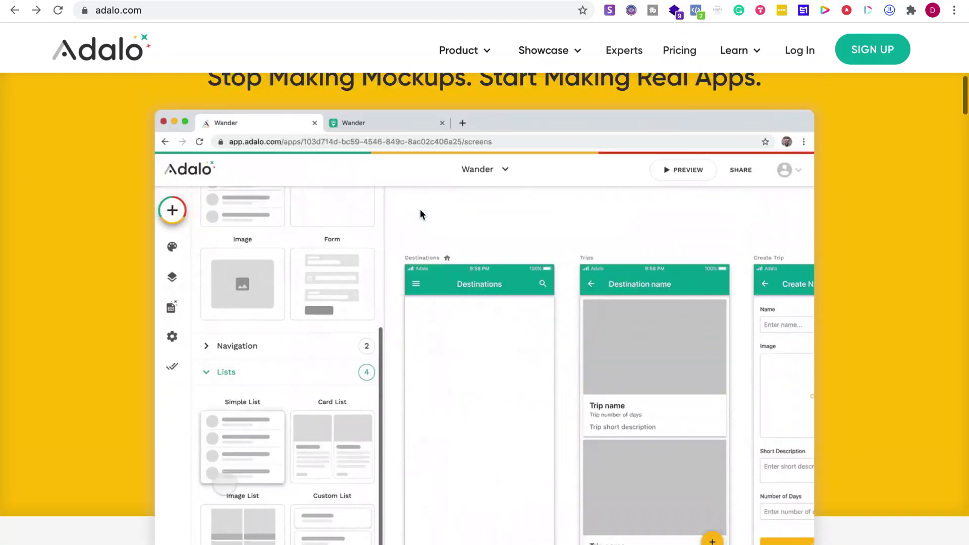
pyautogui.scroll(1, 420, 213)
pyautogui.scroll(-1, 420, 212)
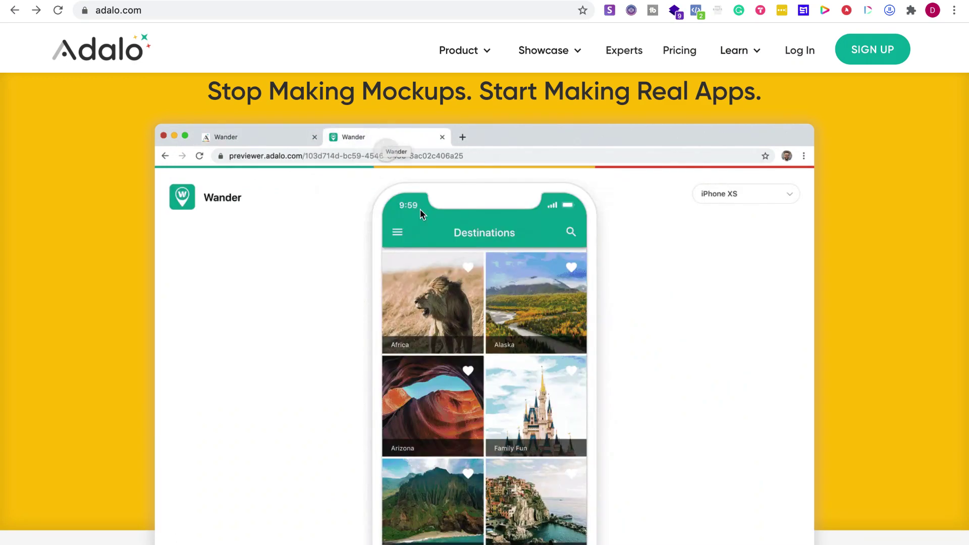
pyautogui.scroll(-5, 420, 213)
pyautogui.scroll(-5, 420, 213)
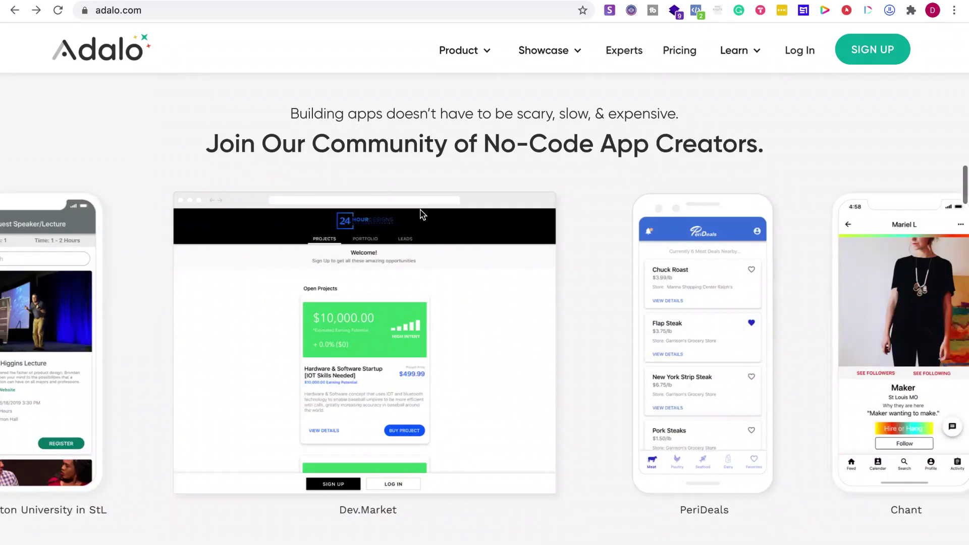
pyautogui.scroll(10, 420, 215)
pyautogui.scroll(10, 421, 215)
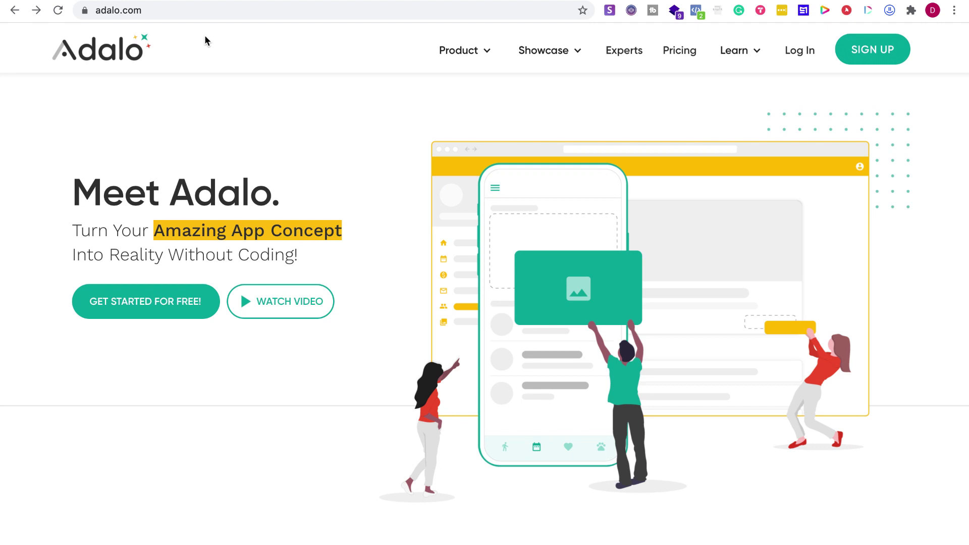
pyautogui.moveTo(550, 50)
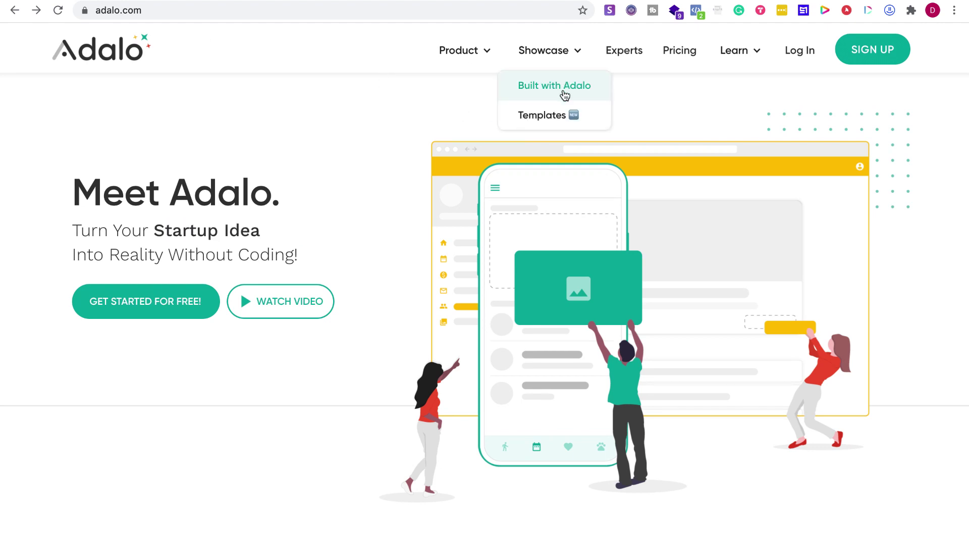
# Open Adalo's Templates gallery and open the Ordering template in a new tab.
pyautogui.click(561, 117)
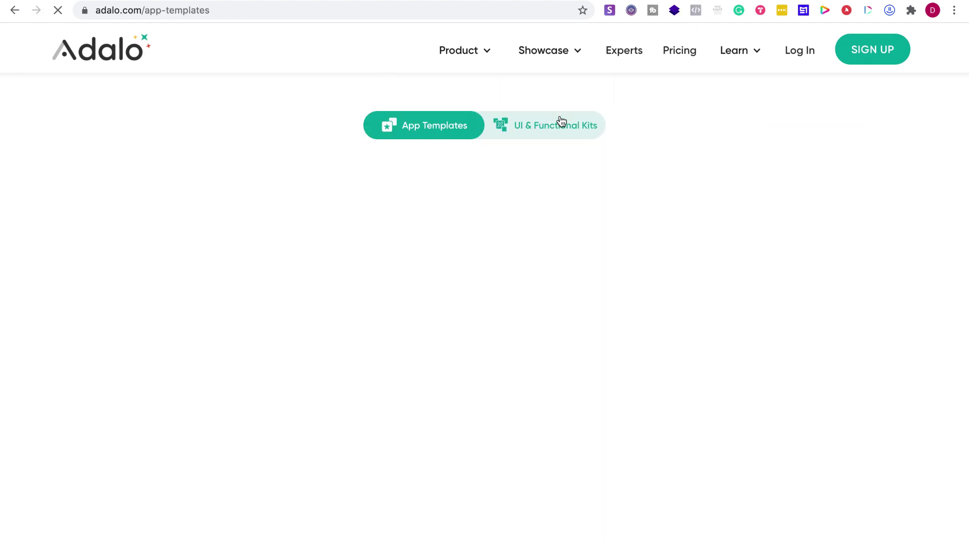
pyautogui.scroll(-3, 585, 284)
pyautogui.scroll(-5, 586, 284)
pyautogui.scroll(-2, 585, 283)
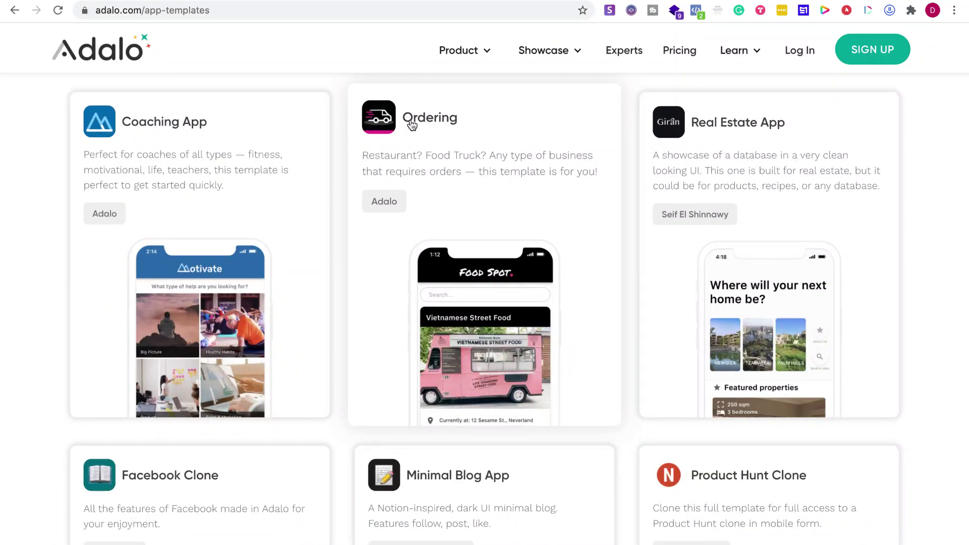
pyautogui.scroll(5, 412, 174)
pyautogui.scroll(-3, 412, 174)
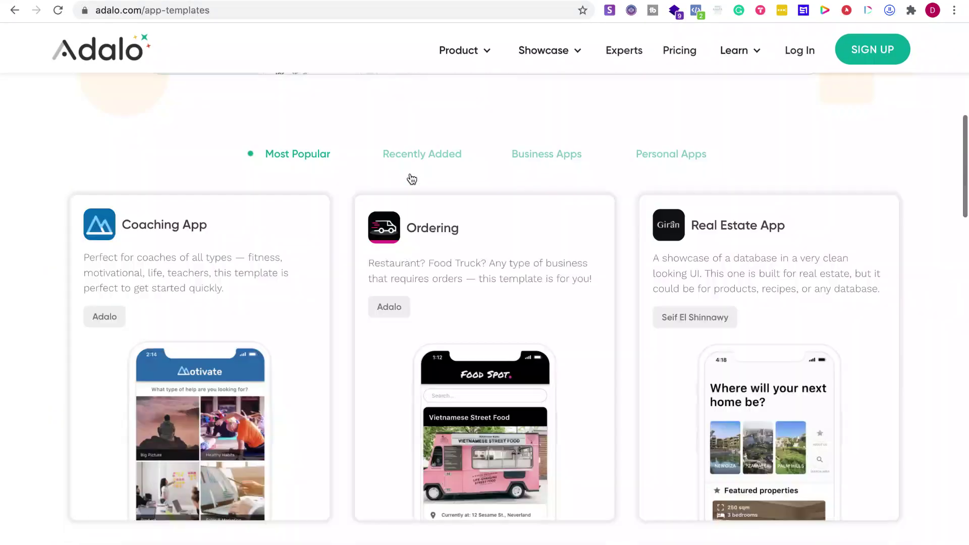
pyautogui.scroll(-3, 412, 184)
pyautogui.scroll(3, 413, 184)
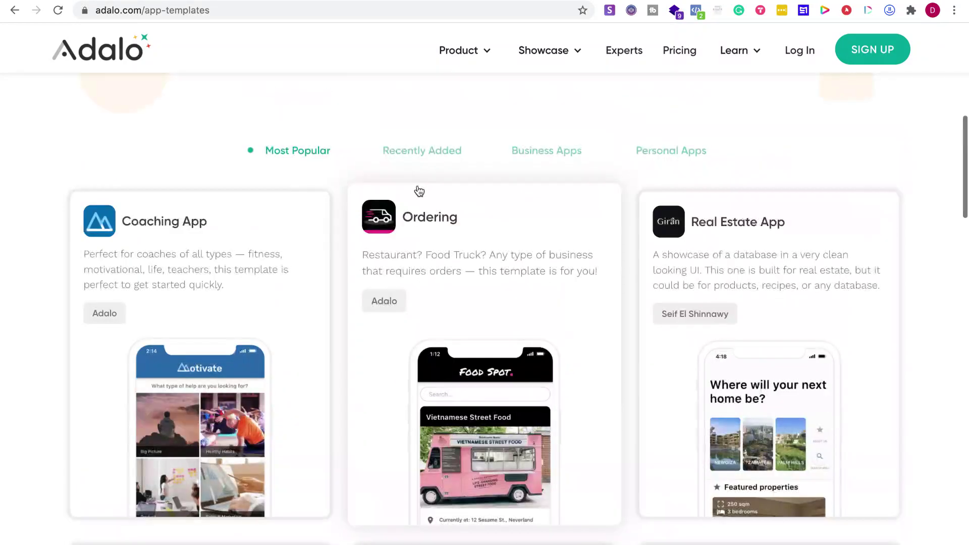
pyautogui.rightClick(424, 218)
pyautogui.click(486, 224)
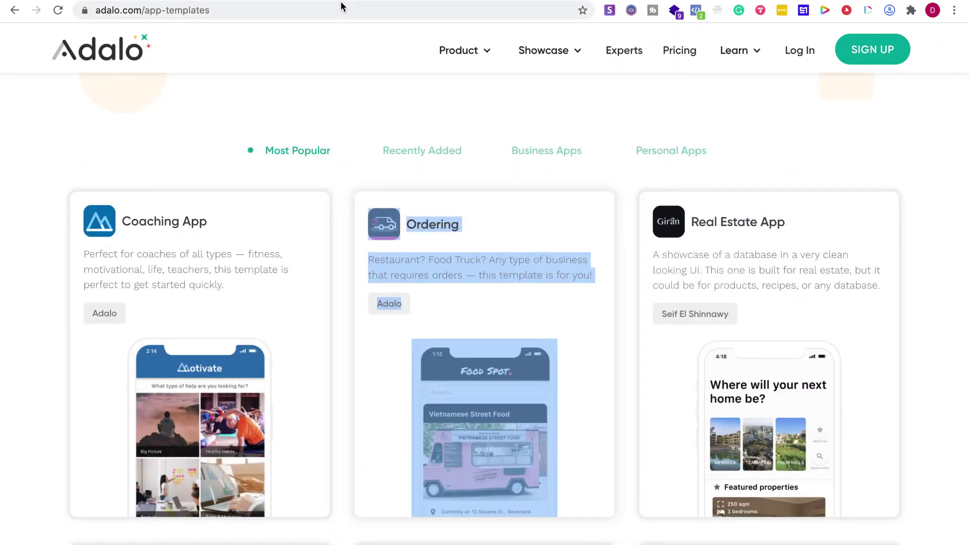
# Switch to the new adalo.com/cloneables/ordering tab to view the food-truck template.
pyautogui.hotkey('ctrl', 'Tab')
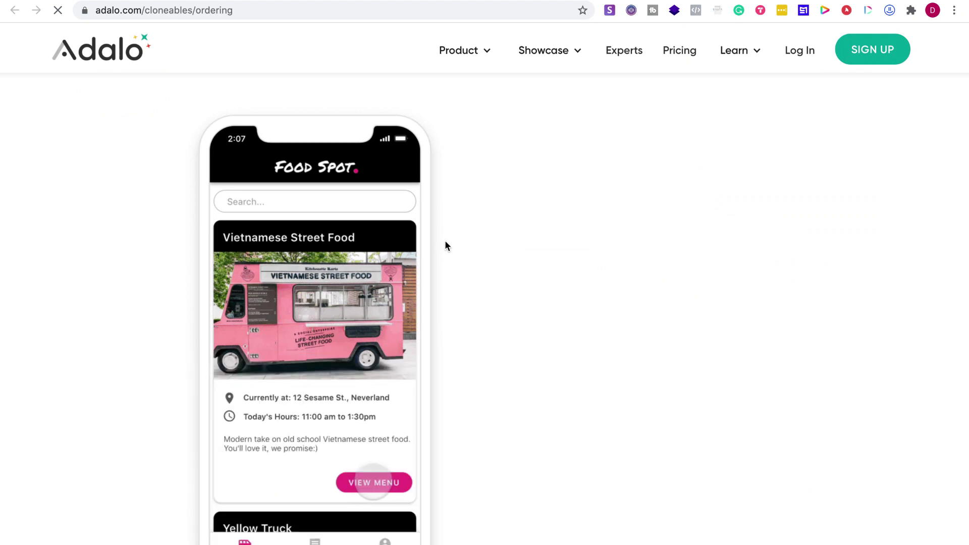
pyautogui.scroll(-3, 328, 314)
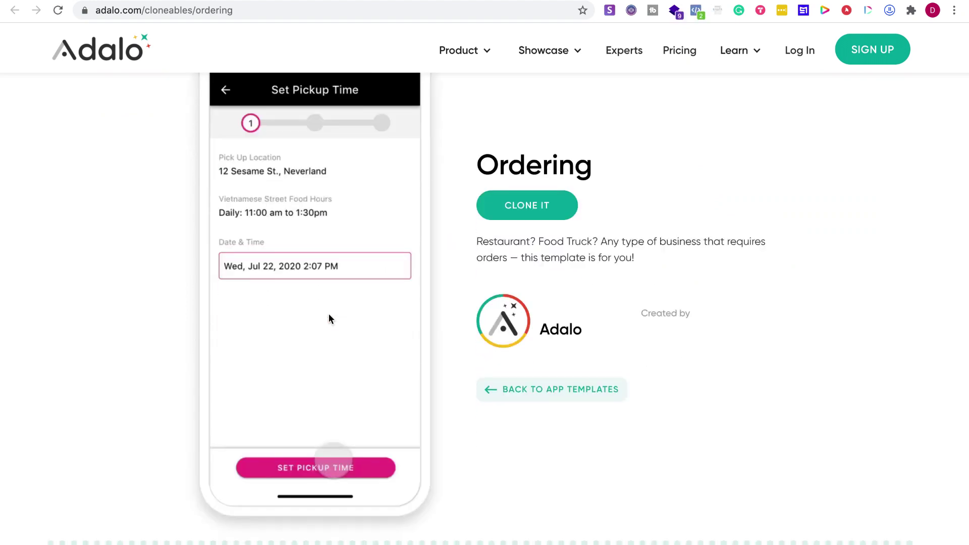
pyautogui.scroll(1, 291, 227)
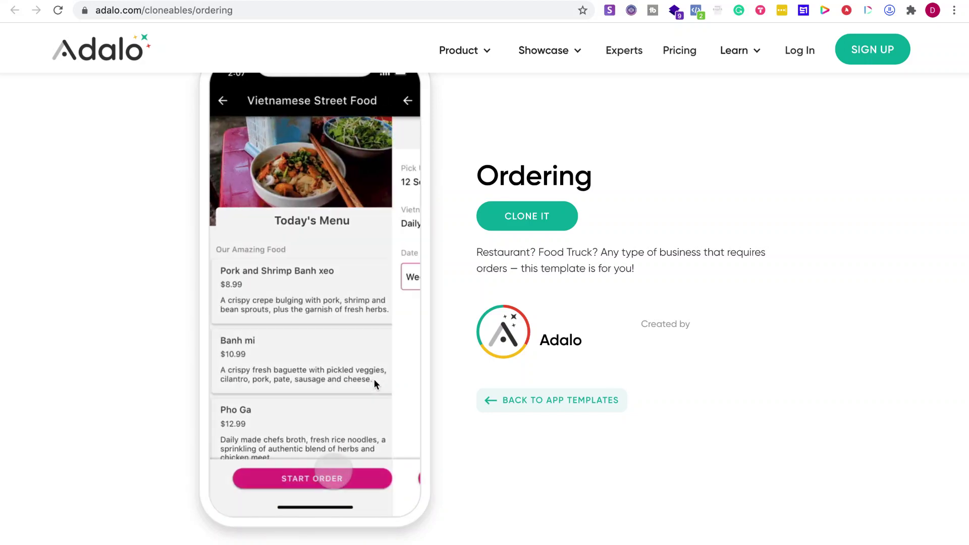
pyautogui.scroll(-8, 374, 385)
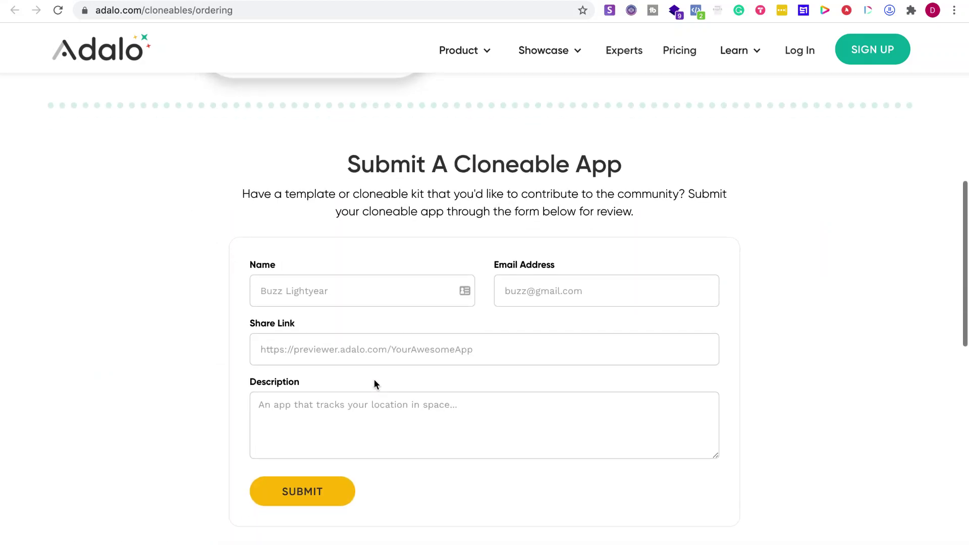
pyautogui.scroll(-3, 374, 385)
pyautogui.scroll(10, 372, 371)
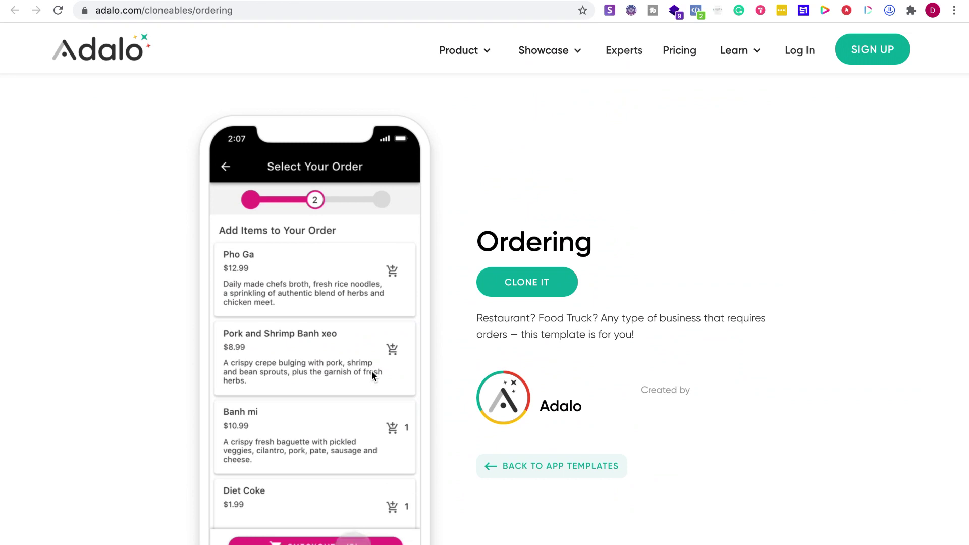